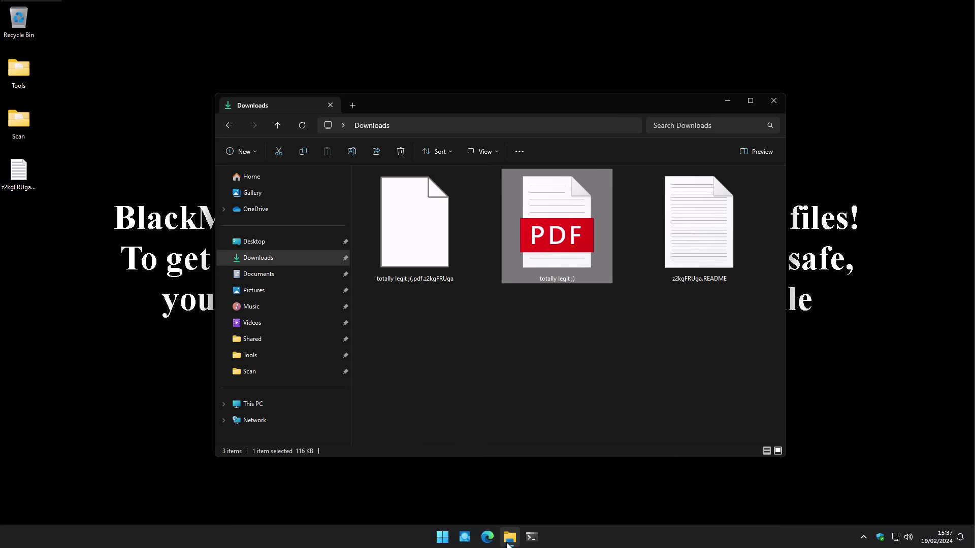
- Minimise File Explorer to reveal the BlackMatter ransom note on the desktop
left_click(508, 543)
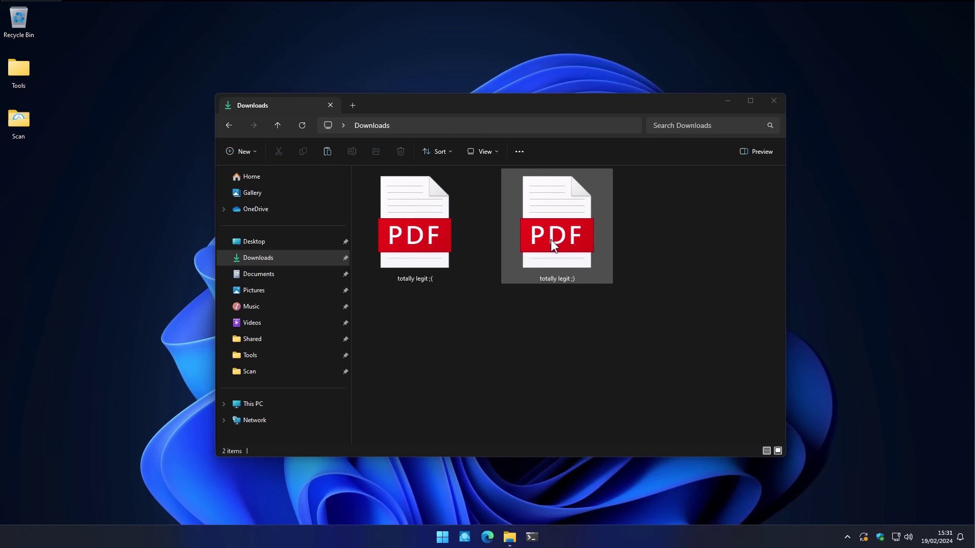
- Select 'totally legit ;)' first, then switch the selection to 'totally legit ;(' in Downloads
left_click(552, 280)
mouse_move(544, 257)
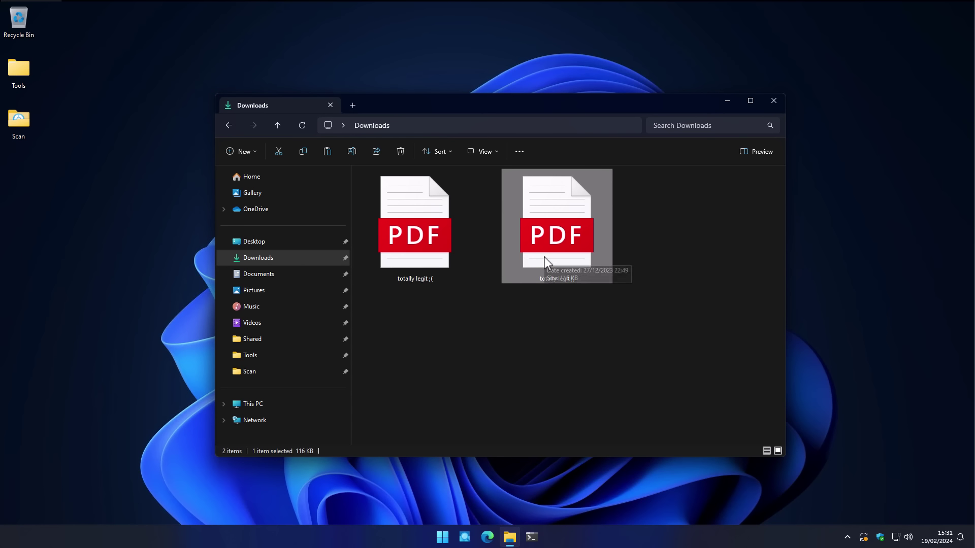
left_click(413, 247)
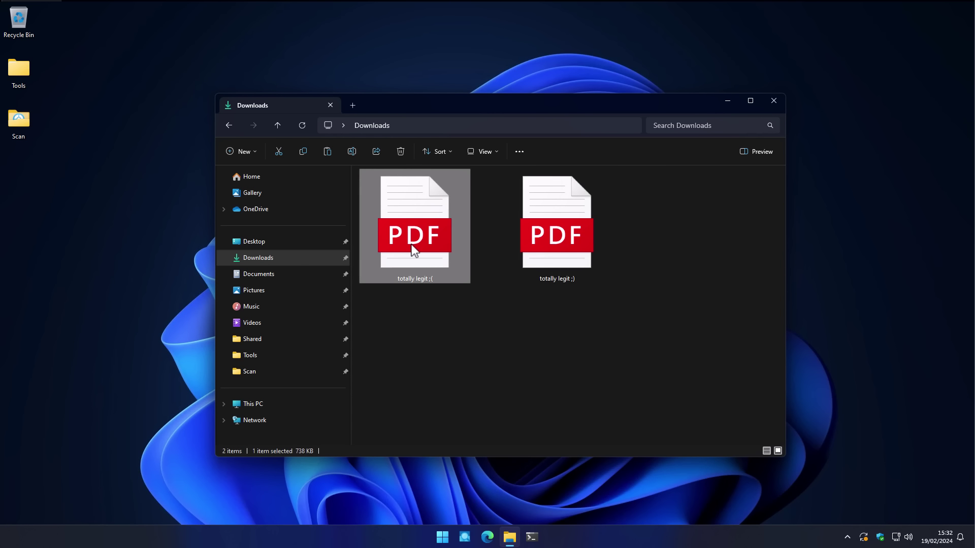
- Open 'totally legit ;(', scroll through its 110-page Folger Shakespeare text, then close it
double_click(412, 248)
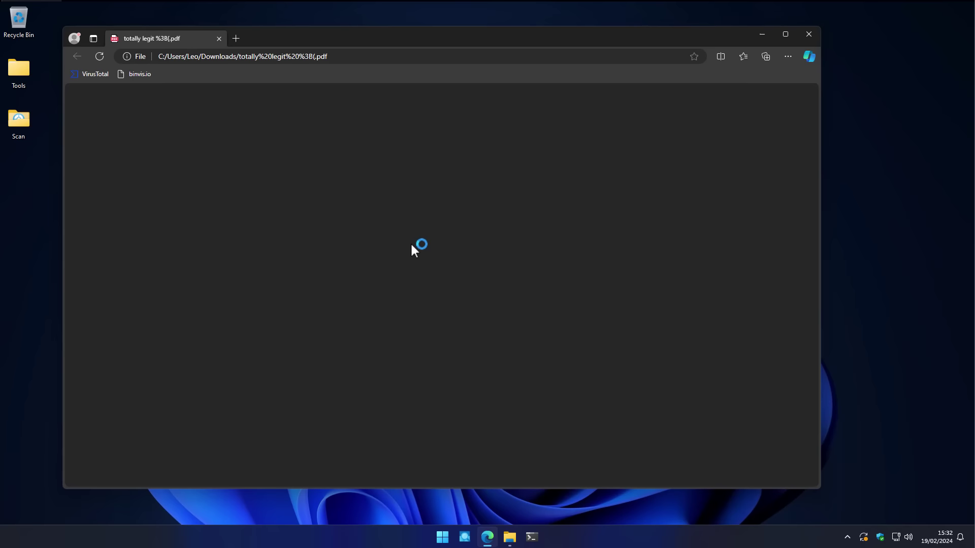
scroll(415, 250, "down", 5)
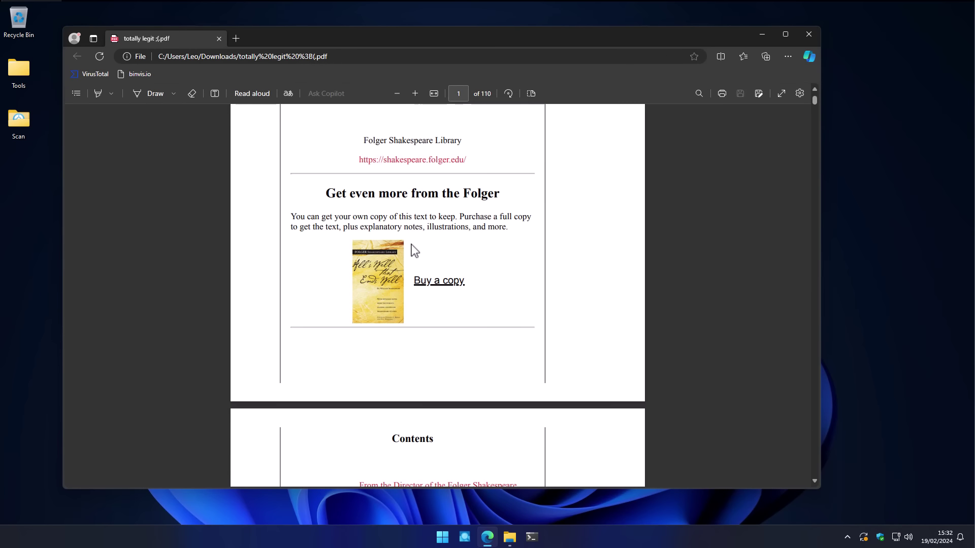
scroll(415, 249, "down", 8)
scroll(415, 249, "down", 4)
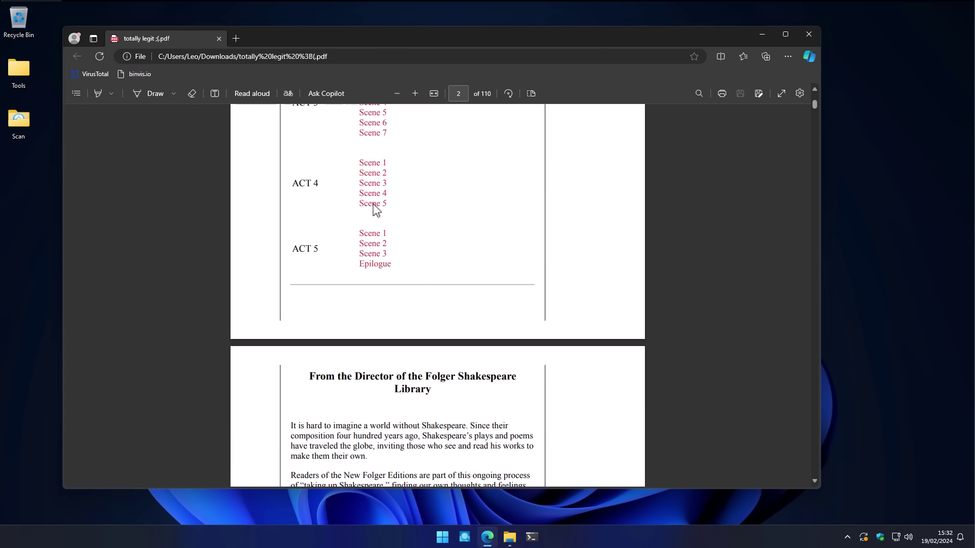
key("ctrl+w")
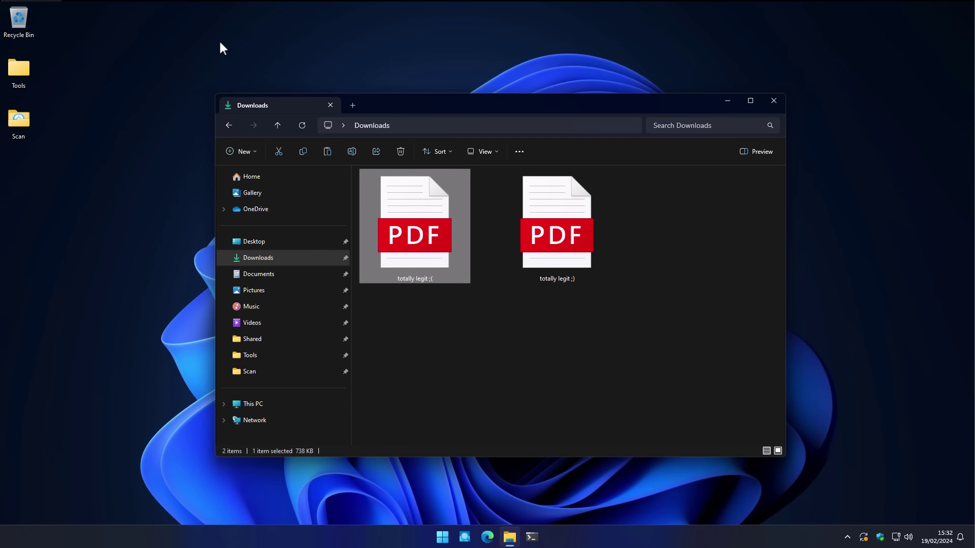
- Clear the selection and switch Downloads to Details view, exposing the 117 KB Application
left_click(585, 302)
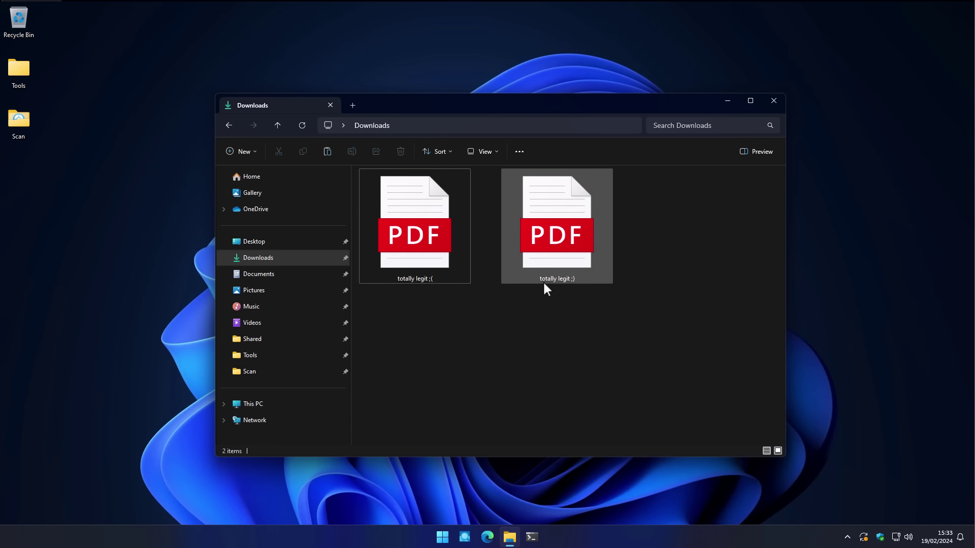
left_click(490, 155)
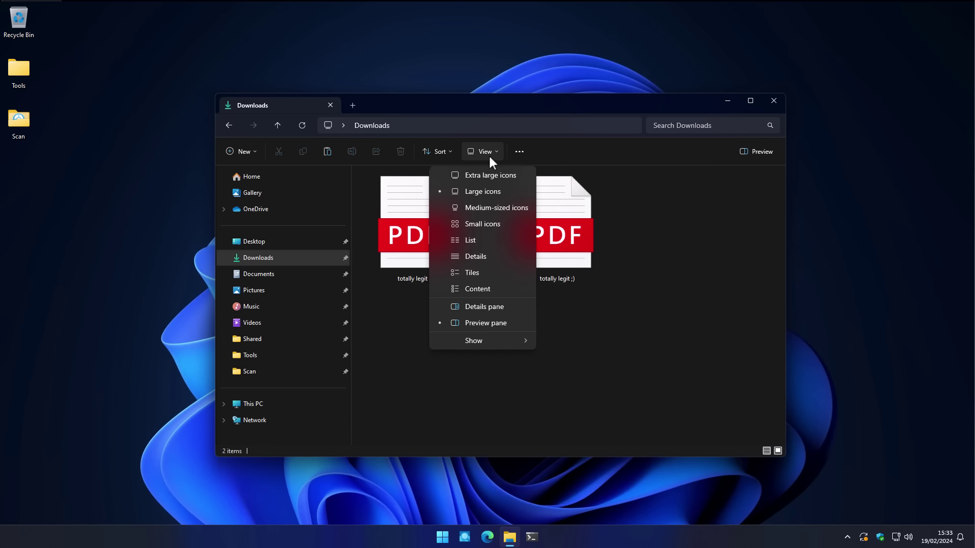
left_click(483, 268)
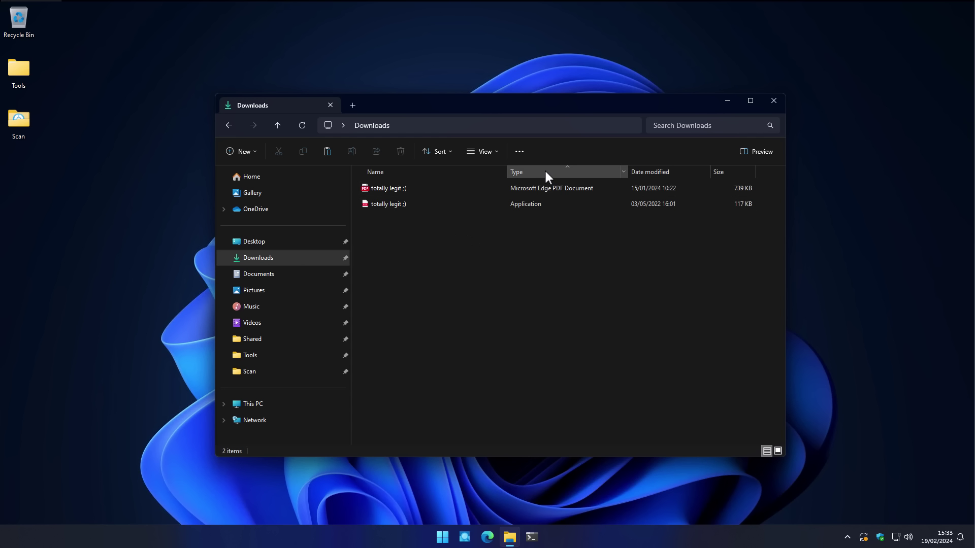
- Drag the Type column ahead of Name, then briefly show and close the preview and details panes
left_click_drag(544, 173, 398, 166)
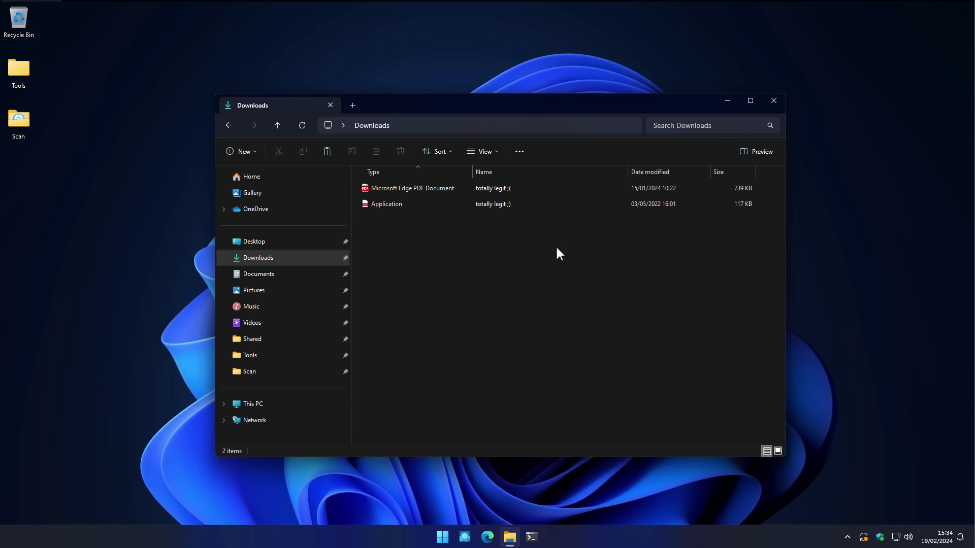
left_click(746, 153)
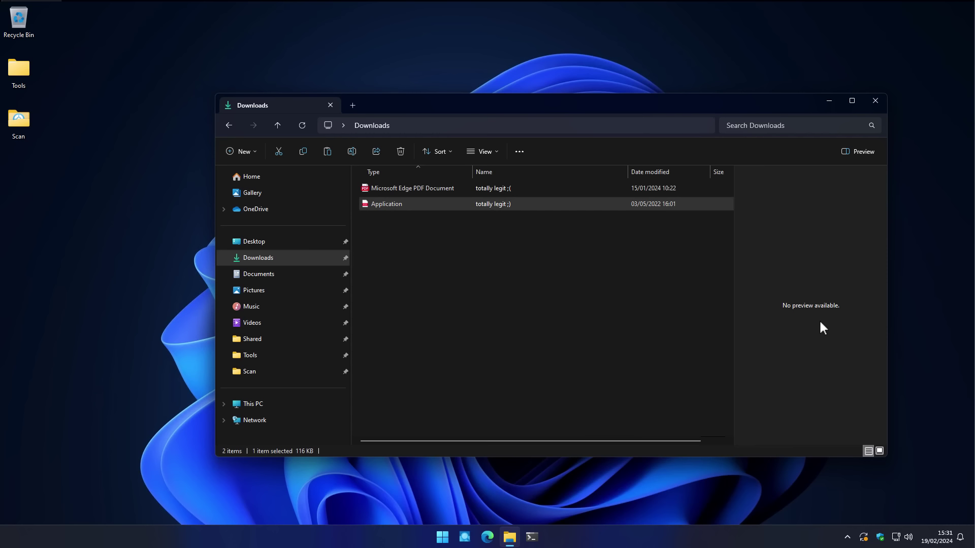
left_click(491, 152)
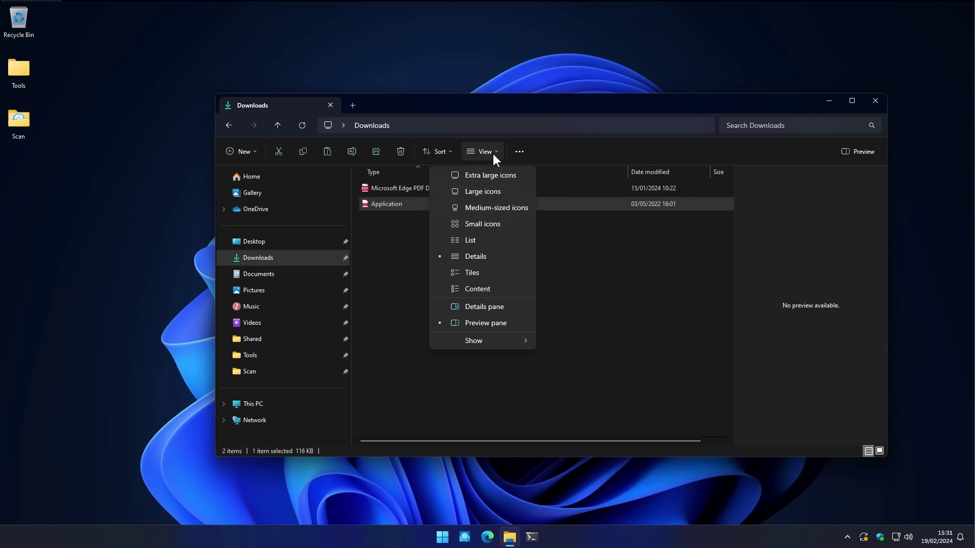
left_click(472, 307)
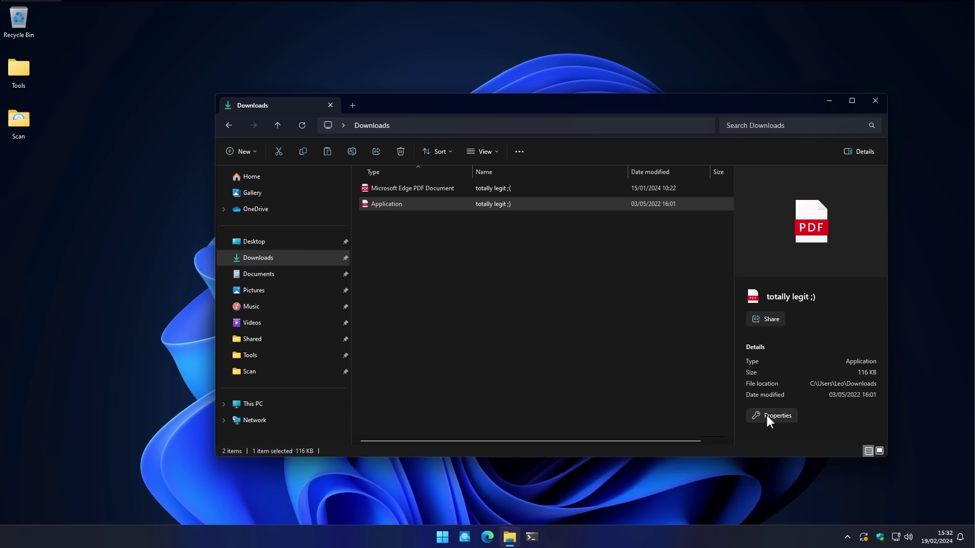
left_click(858, 151)
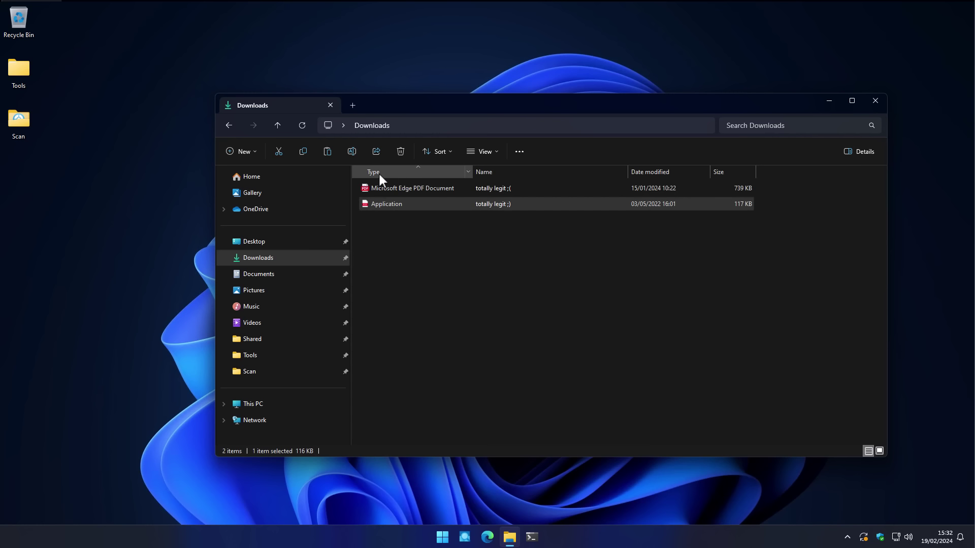
- Sort by type, then move the seven Shakespeare PDFs from Documents into Downloads
left_click(401, 176)
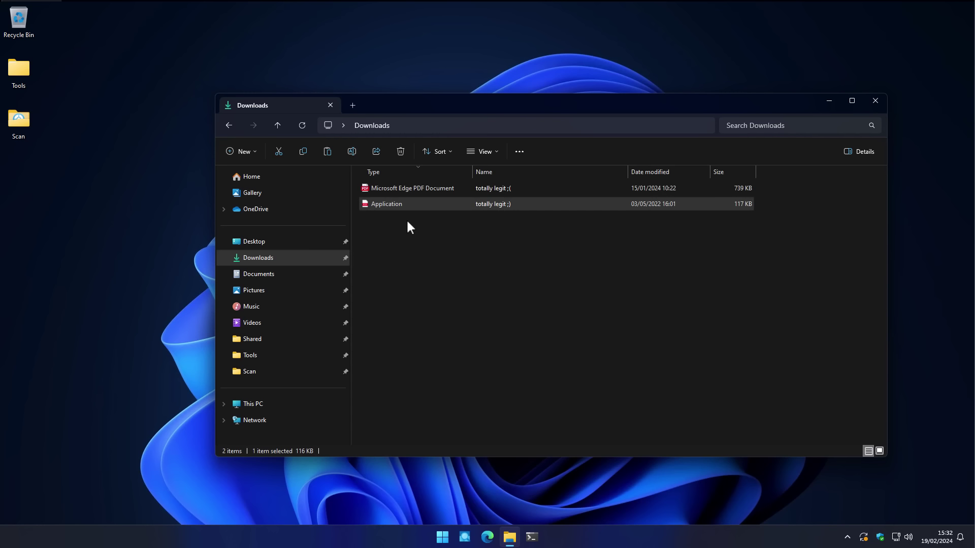
left_click(285, 273)
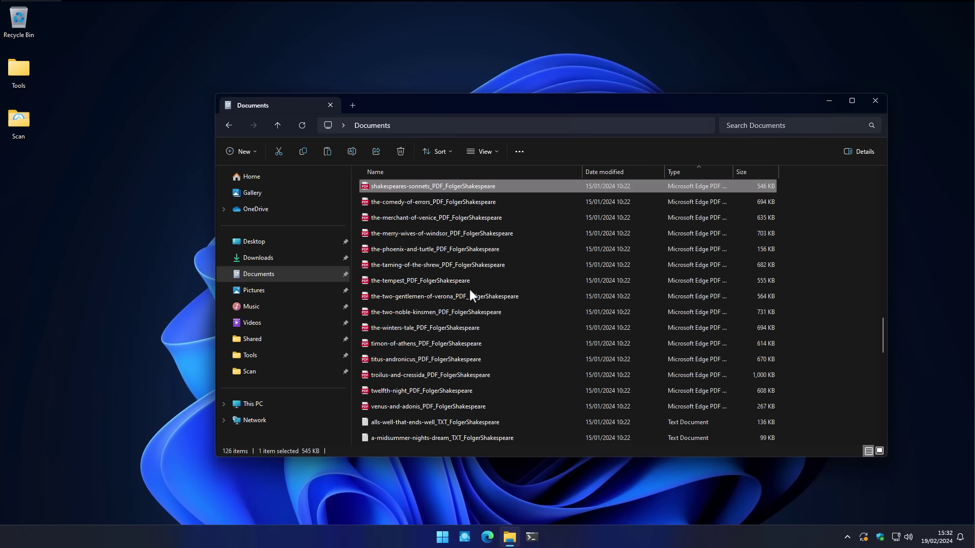
left_click(467, 282, "shift")
left_click_drag(467, 282, 316, 261)
left_click(315, 261)
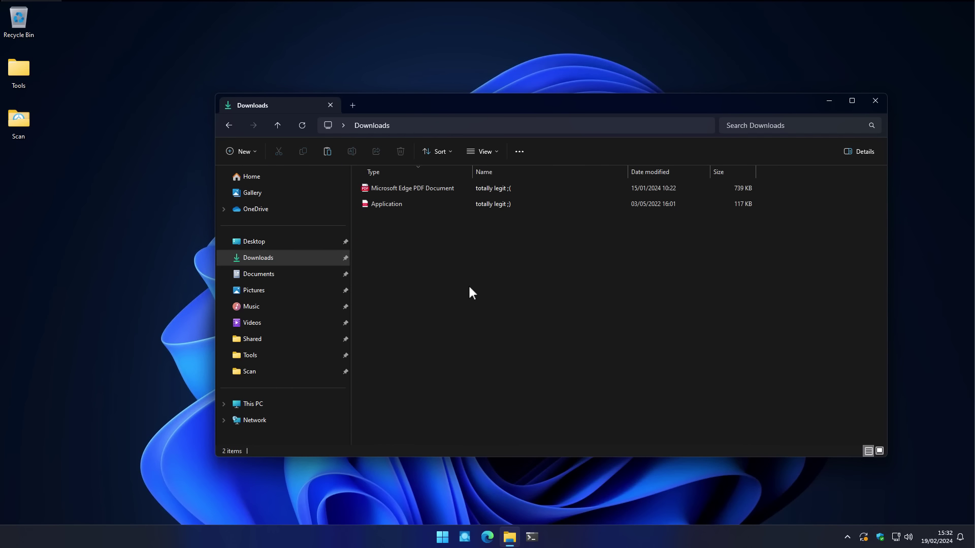
left_click(481, 347)
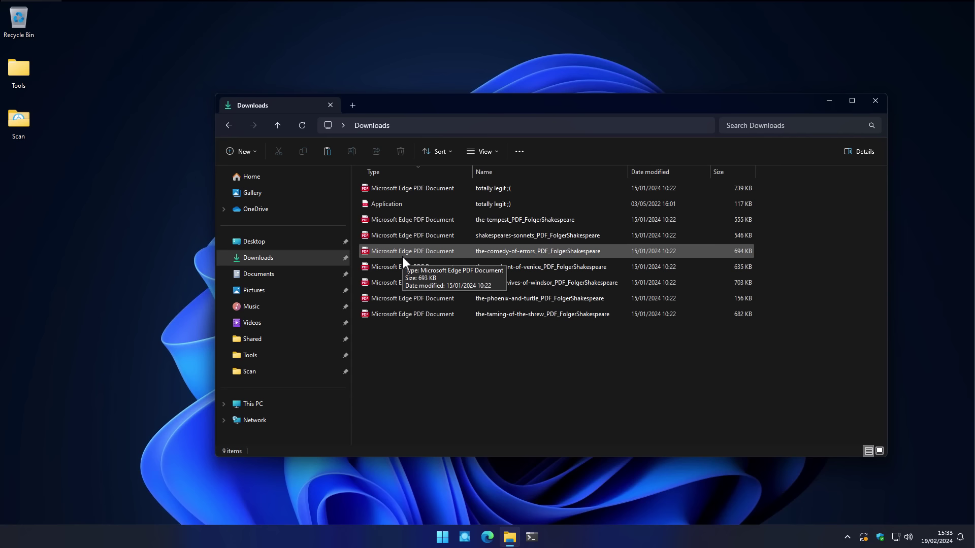
- Sort Downloads by Type ascending, then reverse it so the Application is listed last
left_click(422, 175)
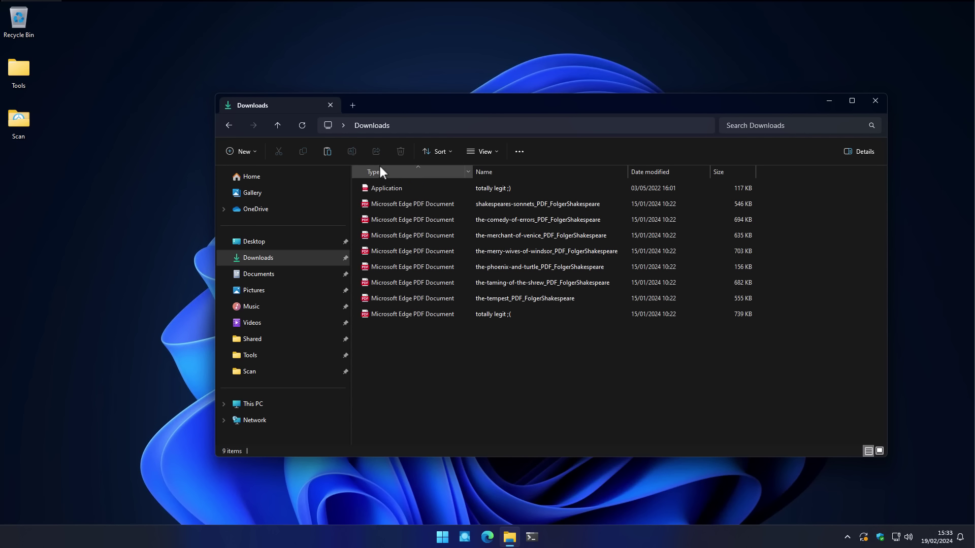
left_click(391, 175)
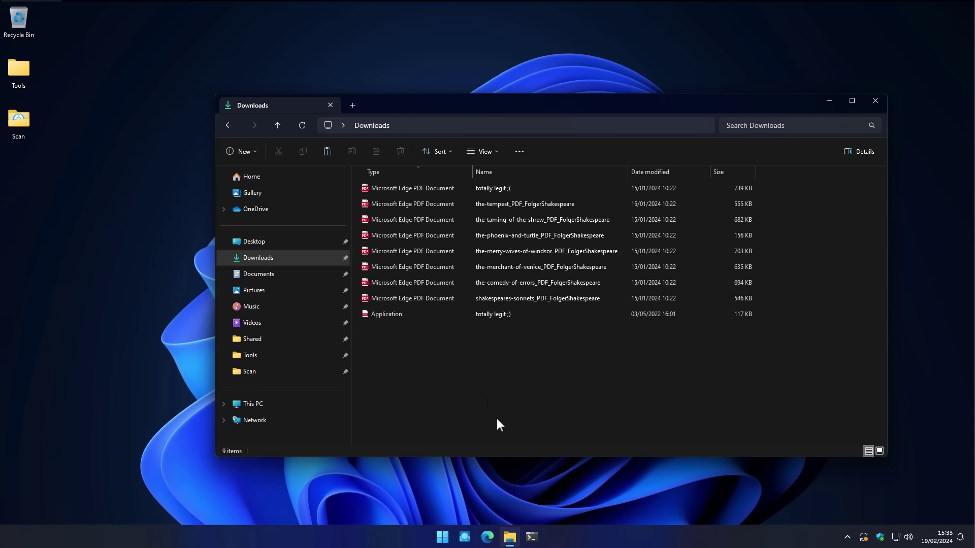
- Launch Edge, centre its window, and go to the Downloads page in Settings
left_click(486, 536)
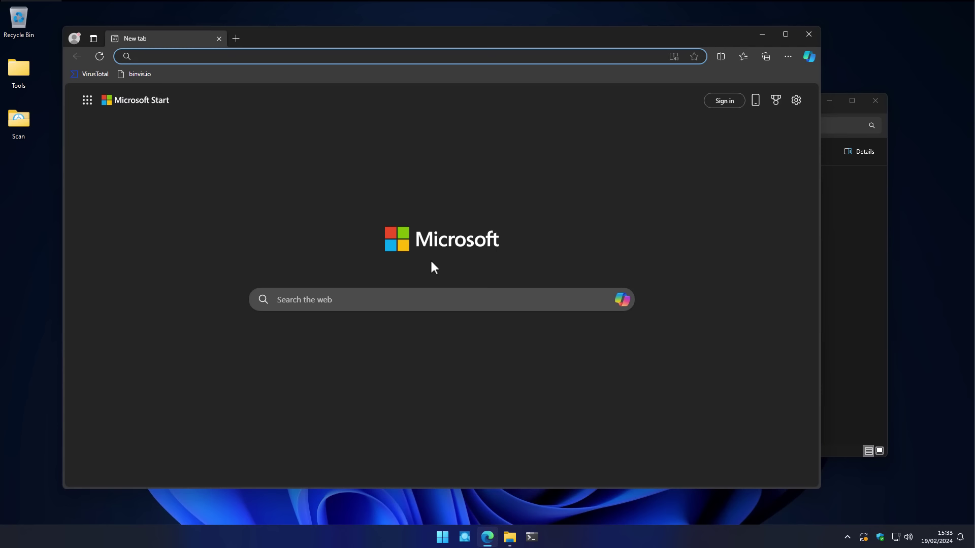
left_click_drag(449, 31, 531, 48)
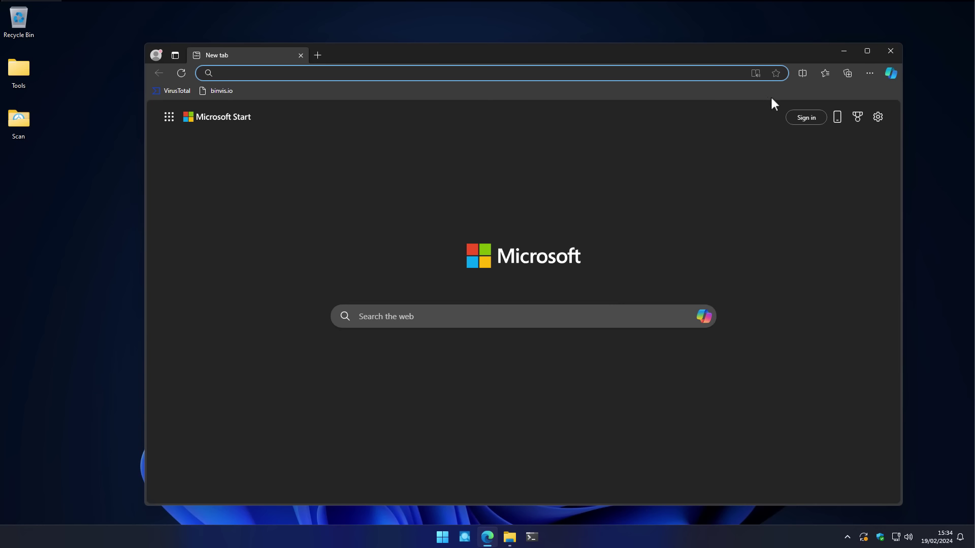
left_click(870, 73)
left_click(767, 361)
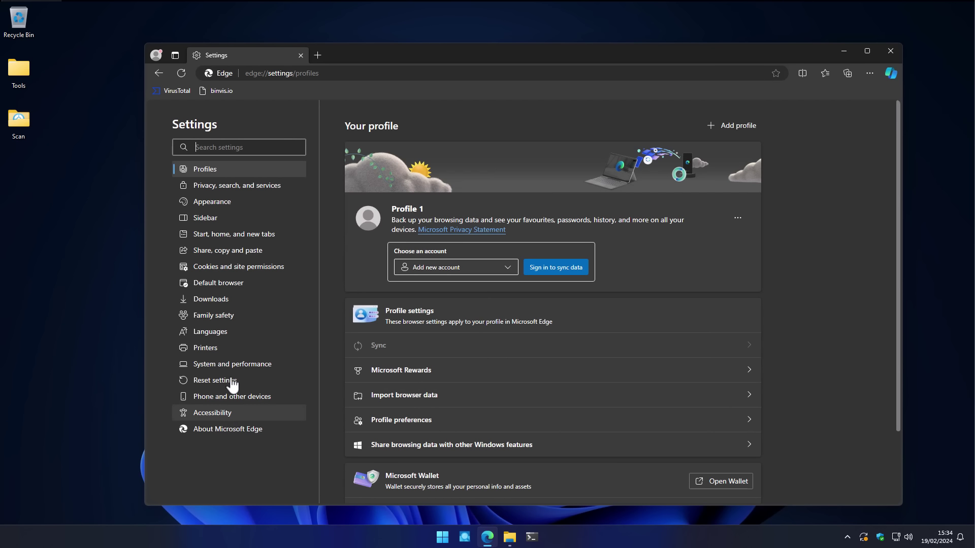
left_click(203, 301)
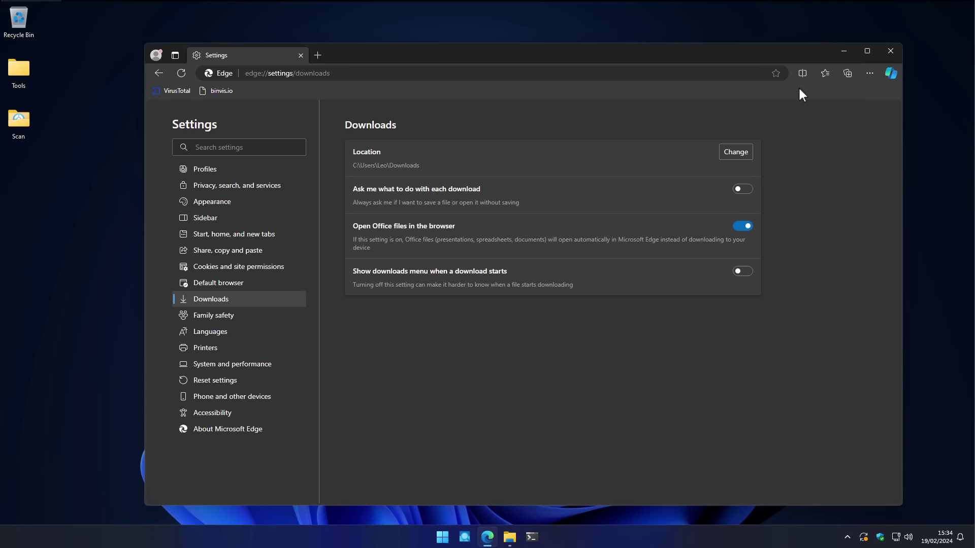
- Close Edge and enlarge the Downloads view to Large icons with Ctrl+scroll
left_click(891, 51)
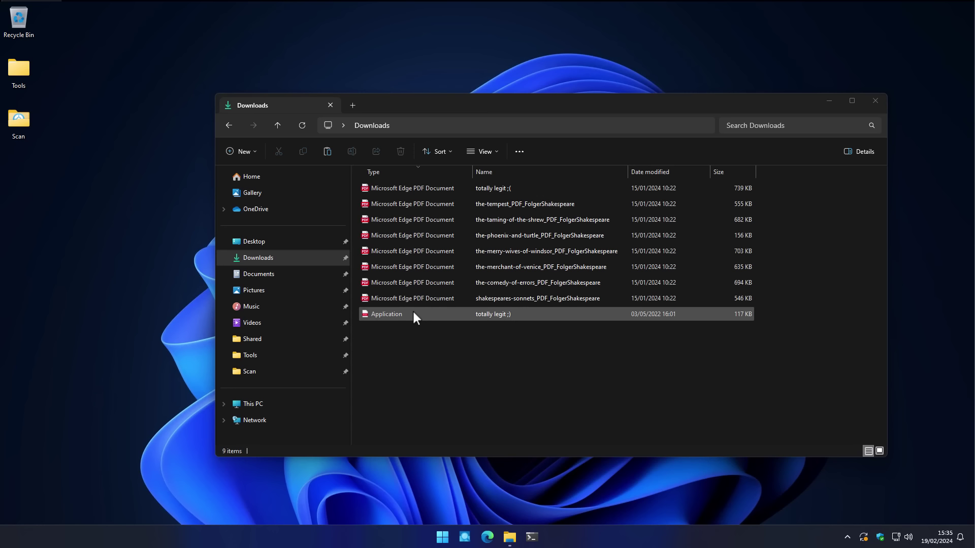
scroll(412, 311, "up", 5, "ctrl")
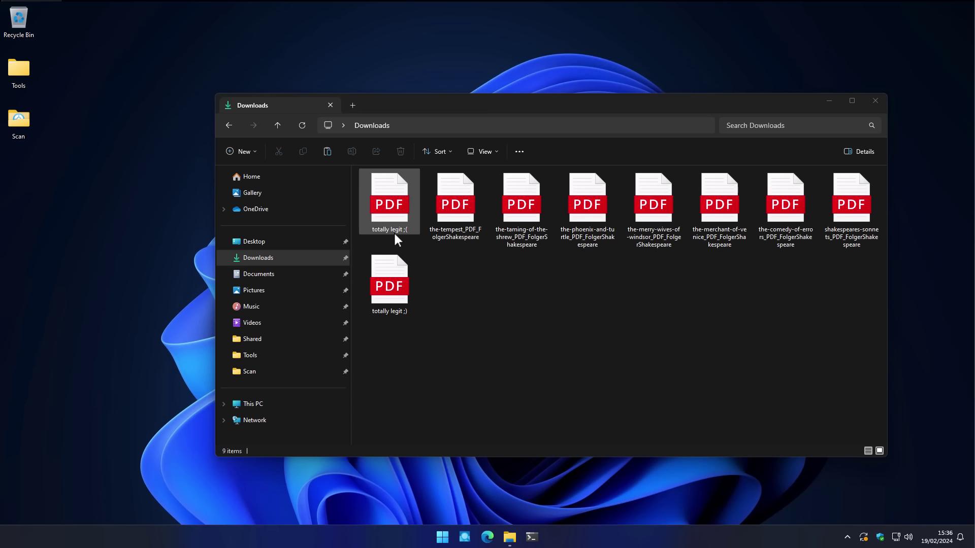
- Turn on File name extensions under View > Show, exposing 'totally legit ;).exe'
left_click(480, 152)
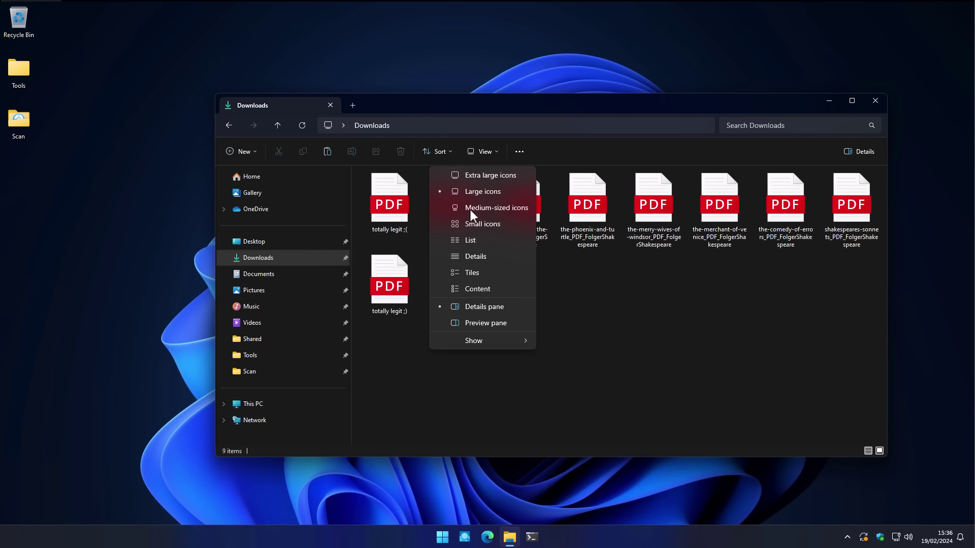
mouse_move(456, 335)
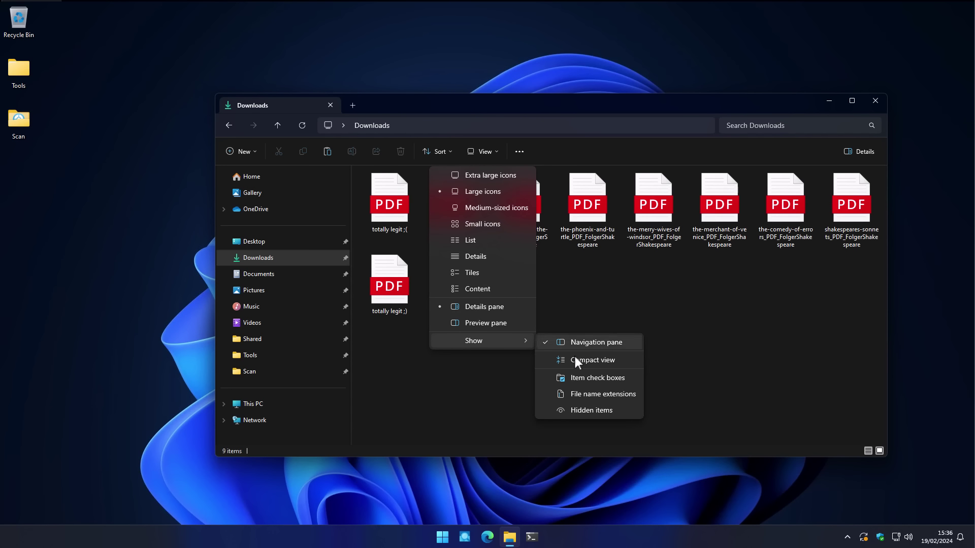
left_click(577, 395)
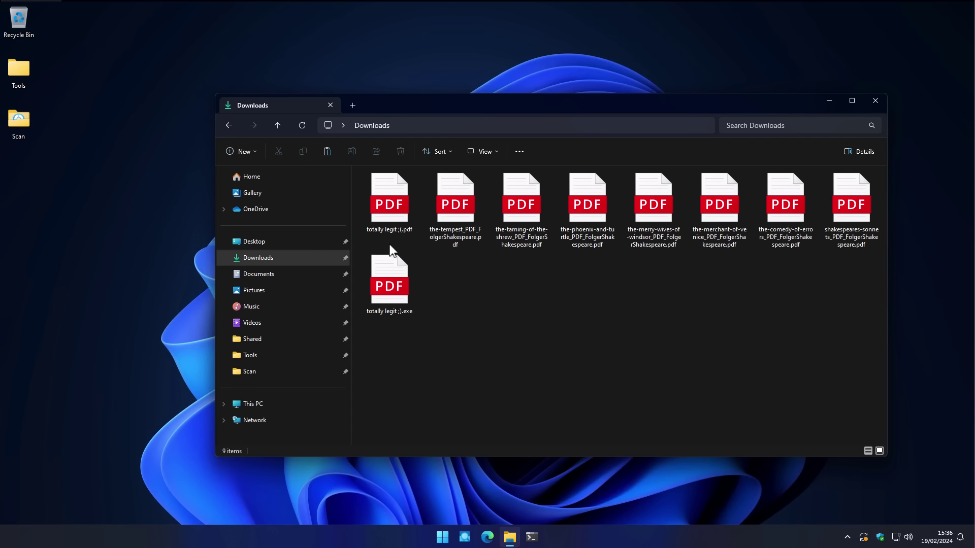
- Switch the Downloads folder back to Details view with Ctrl+Shift+6
key("ctrl+shift+6")
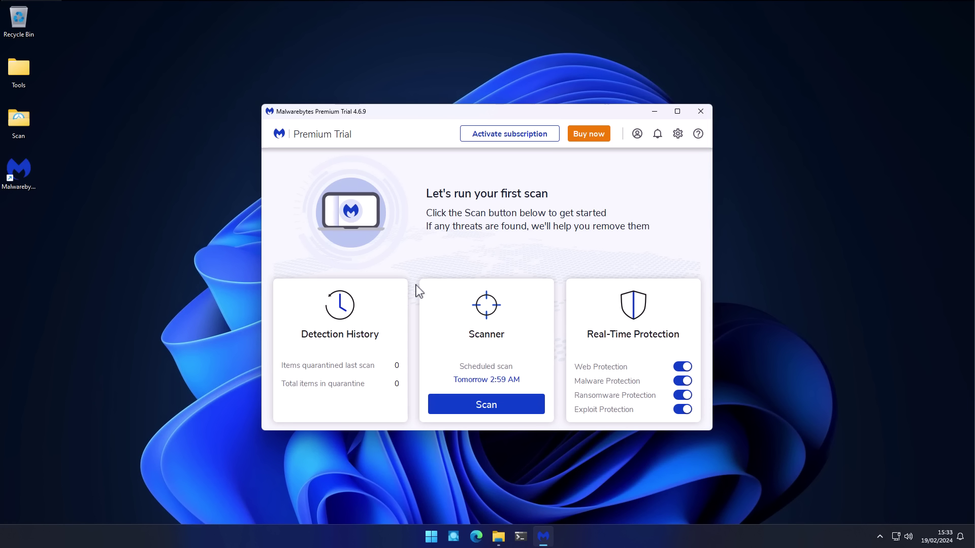
- Select the fake PDF 'totally legit ;)' in Downloads so Malwarebytes blocks and quarantines it
left_click(498, 536)
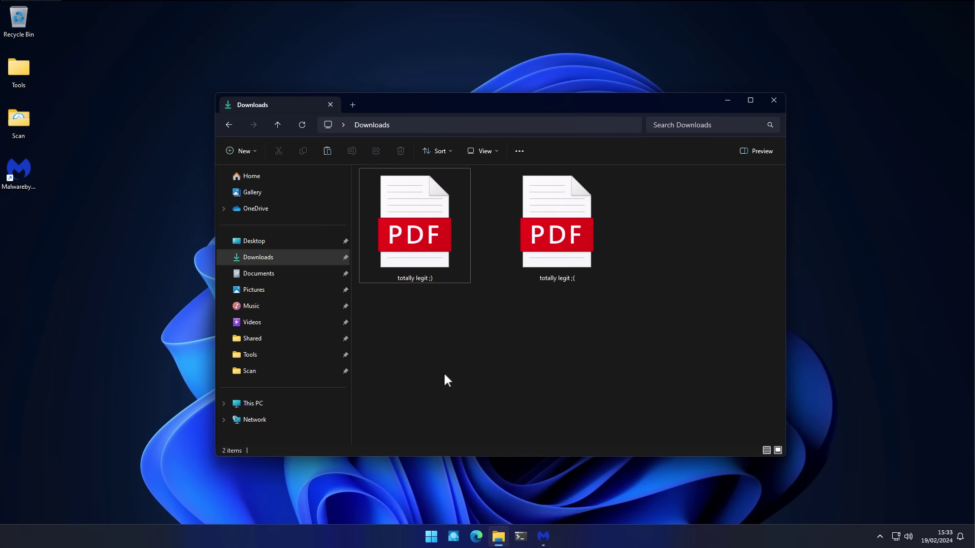
left_click(424, 257)
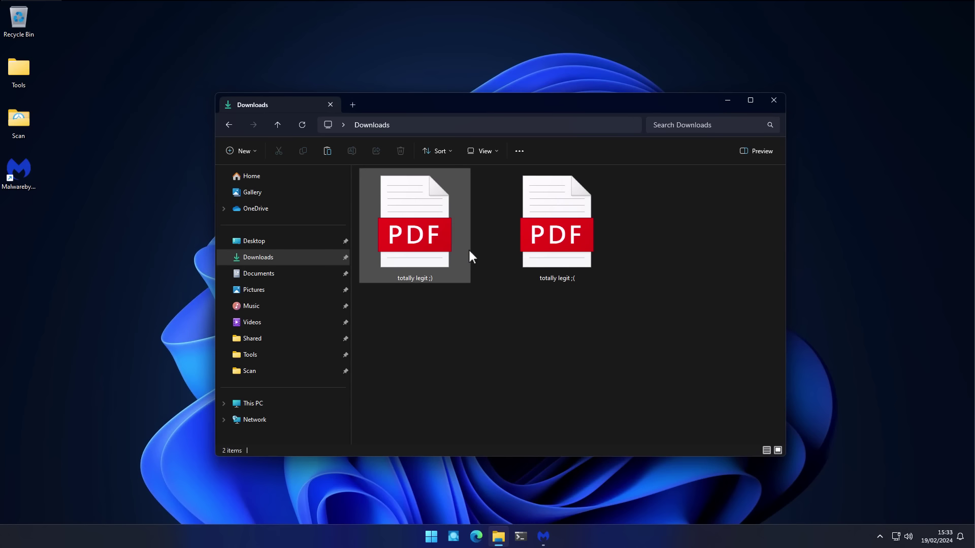
left_click(420, 279)
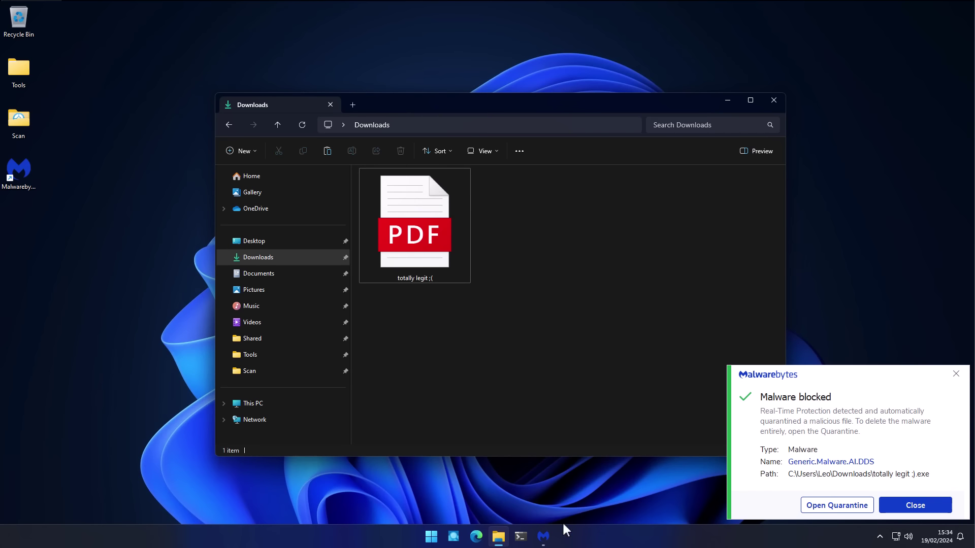
left_click(551, 536)
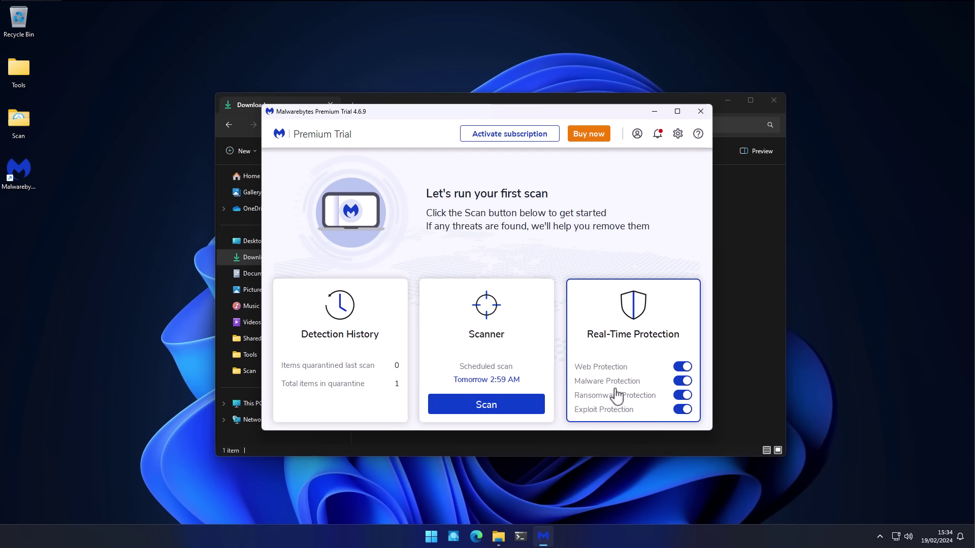
- Go from the Real-Time Protection card to Settings' Security tab and its Advanced Exploit Protection settings
left_click(644, 376)
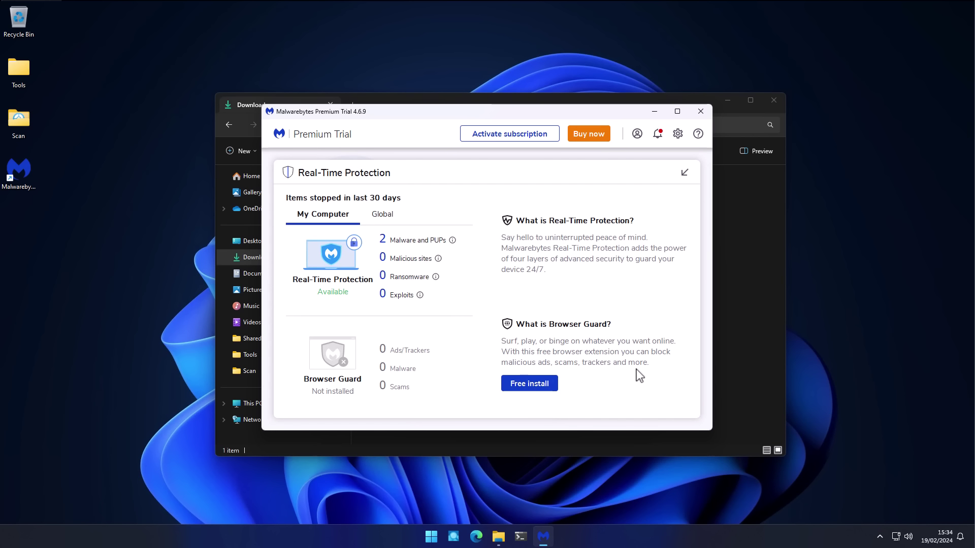
left_click(678, 134)
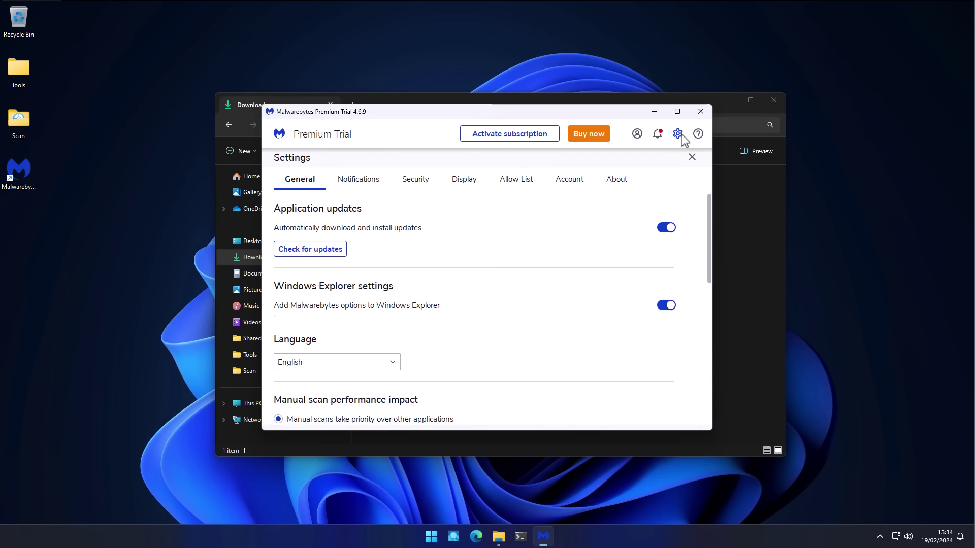
left_click(413, 189)
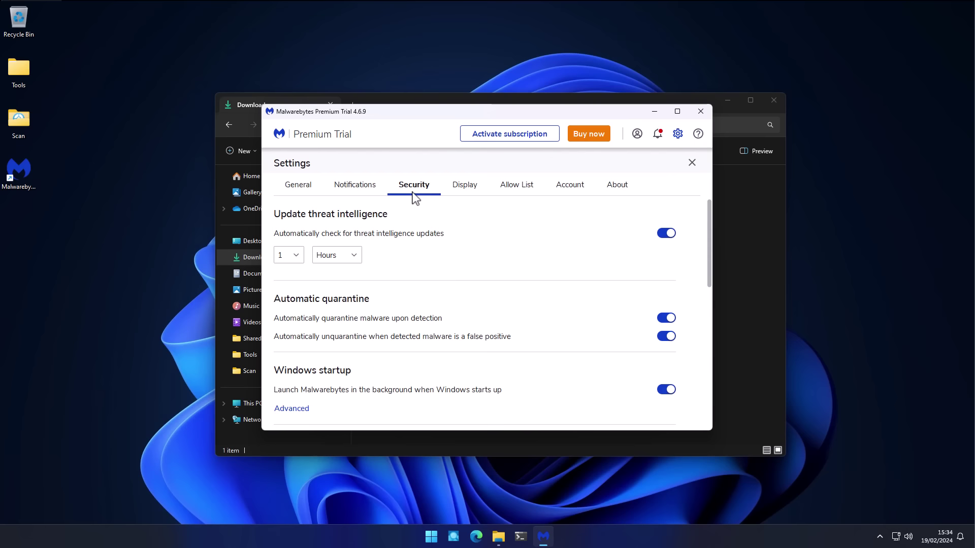
scroll(445, 218, "down", 10)
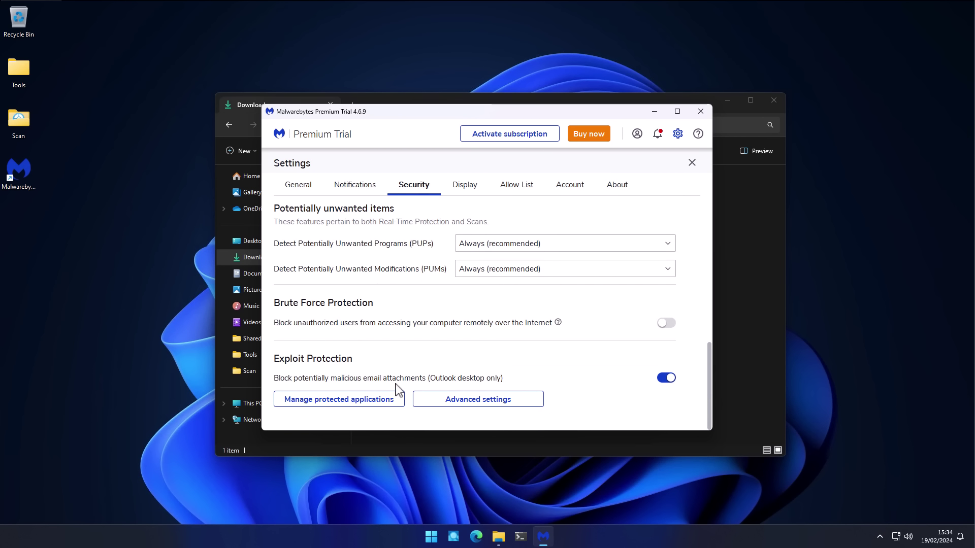
left_click(448, 404)
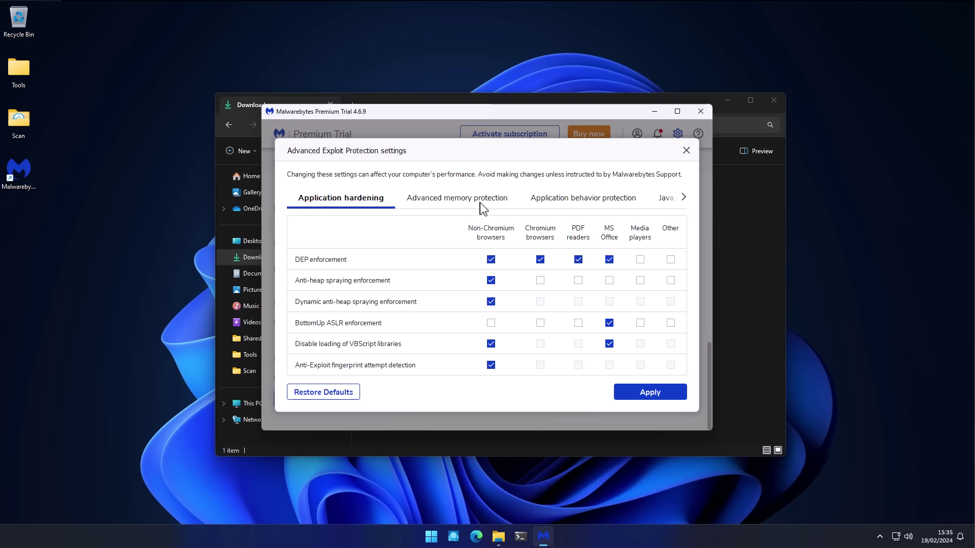
- Switch on 'Block penetration testing attacks' under Penetration Testing, confirm Turn on, and apply
scroll(483, 203, "down", 2)
left_click(624, 203)
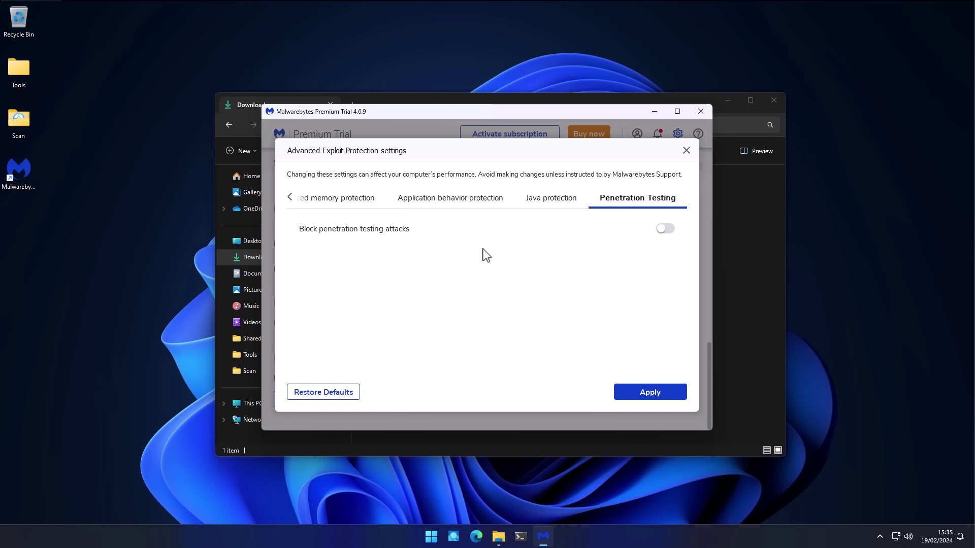
left_click(669, 231)
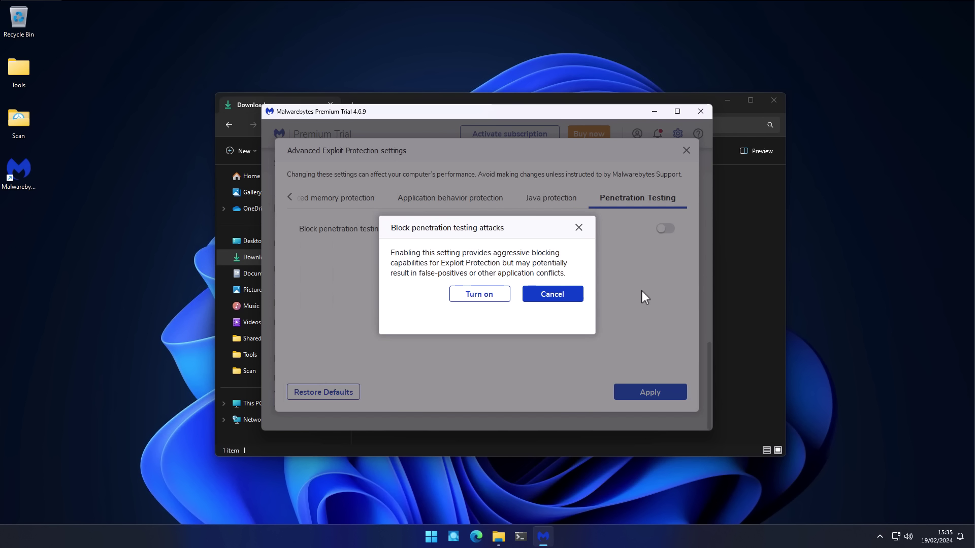
left_click(499, 295)
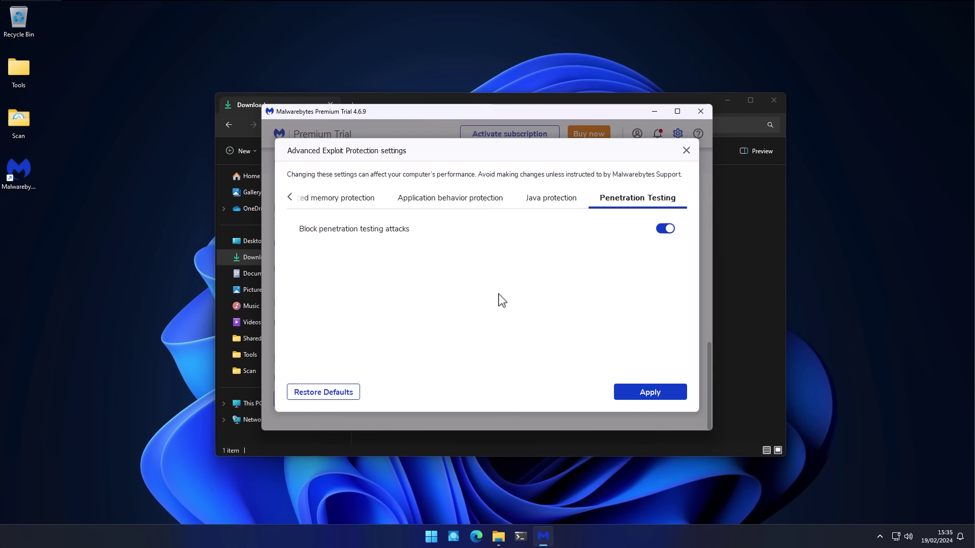
left_click(649, 393)
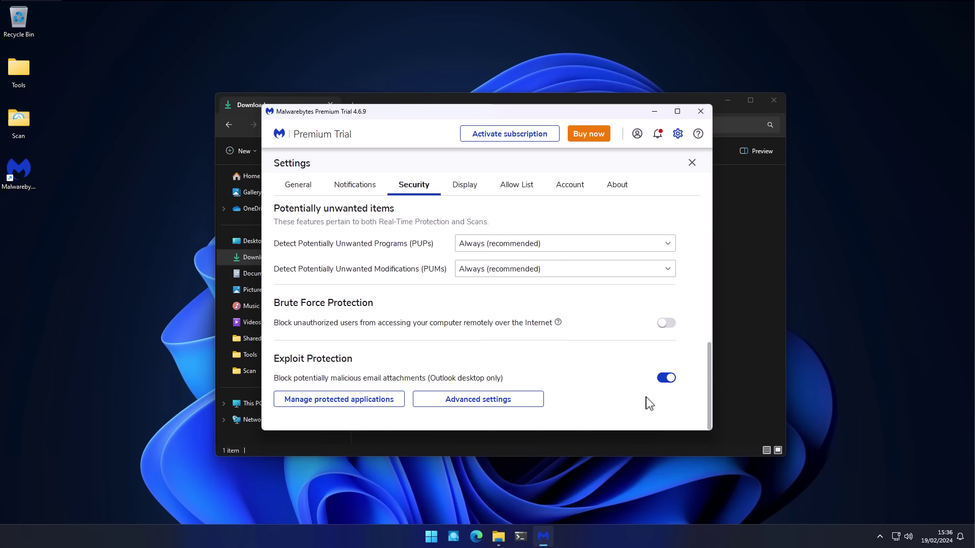
- Close Malwarebytes settings from the General tab and collapse the Real-Time Protection details
left_click(300, 190)
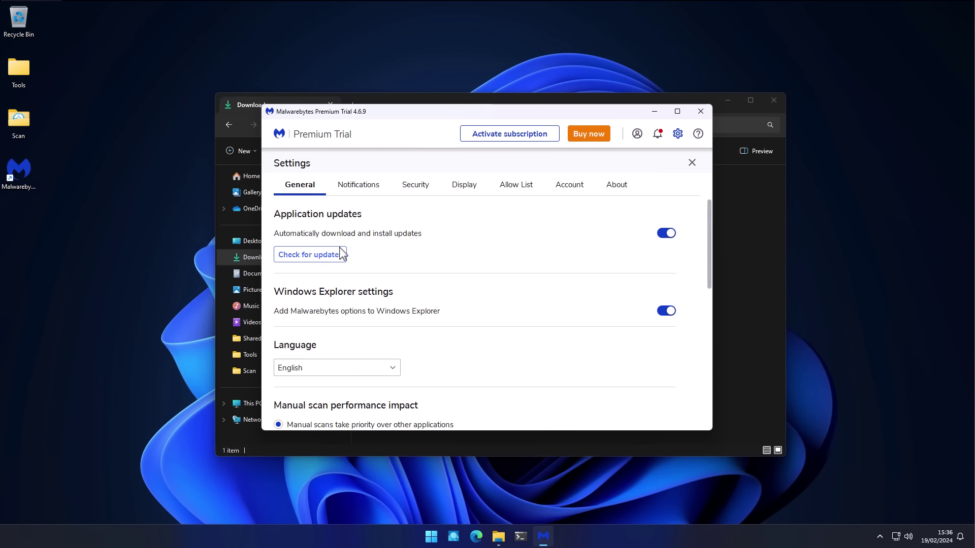
scroll(340, 252, "down", 10)
scroll(340, 252, "down", 1)
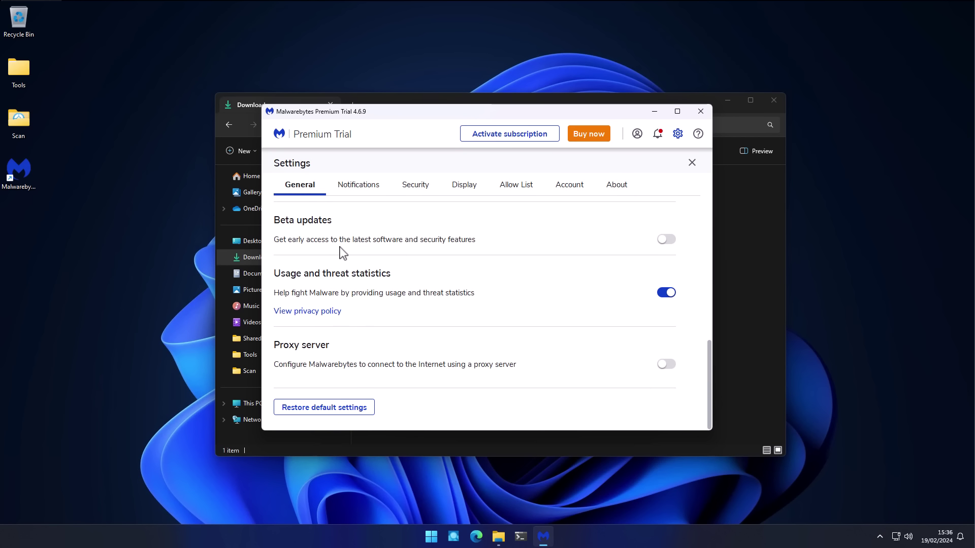
left_click(692, 163)
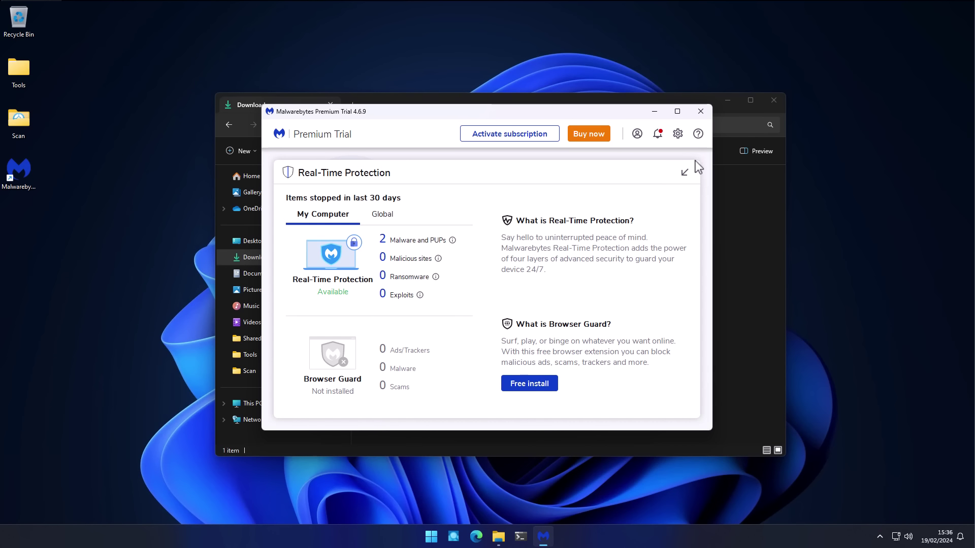
left_click(687, 173)
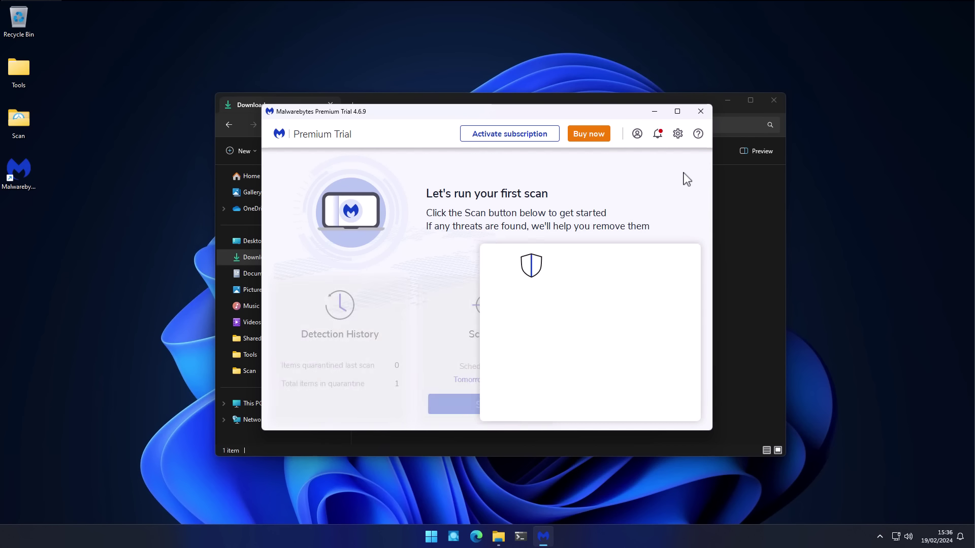